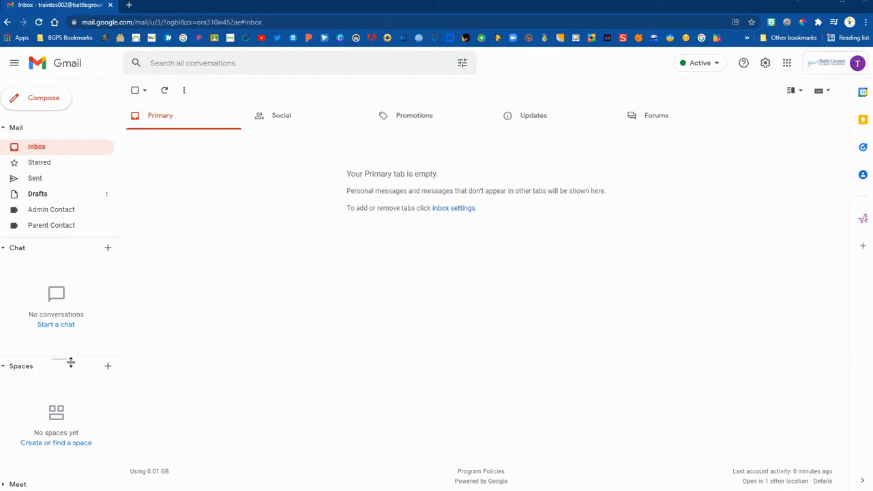
# Peek at the new chat or space options, dismiss them, and collapse the Spaces section
pyautogui.click(60, 445)
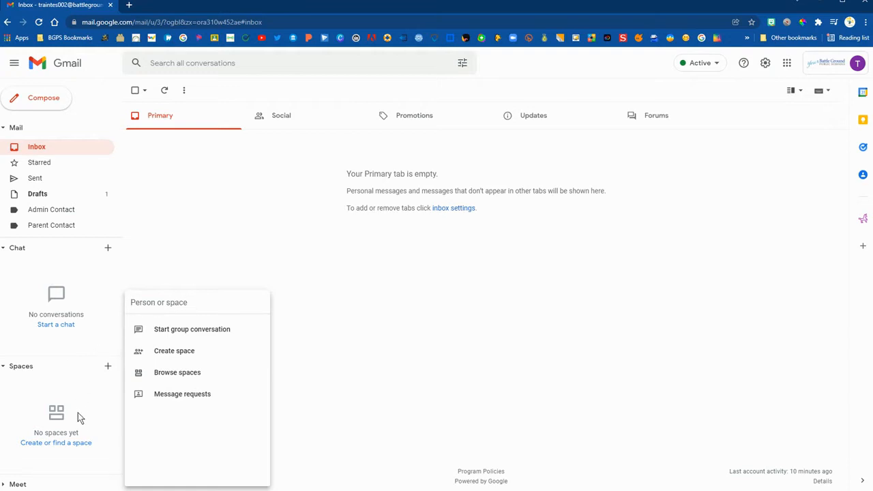
pyautogui.click(105, 409)
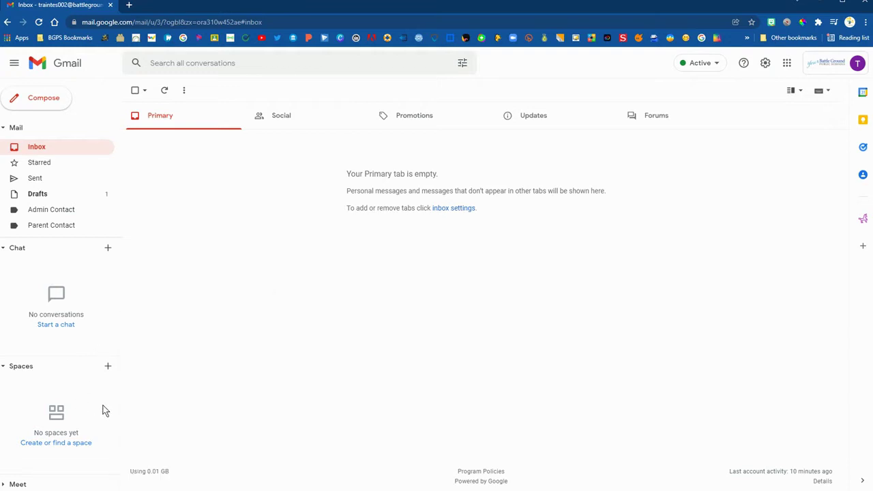
pyautogui.click(9, 372)
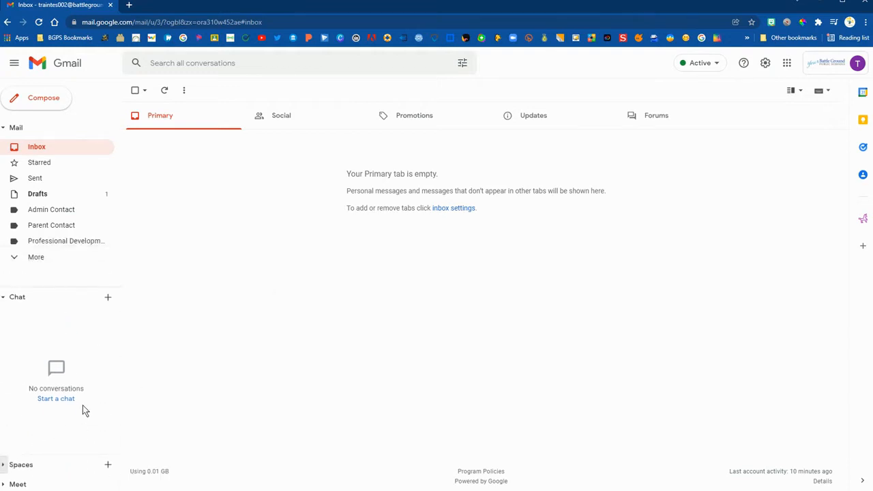
# Start a new one-to-one chat and enter the colleague's school email address, fixing a typo
pyautogui.click(49, 399)
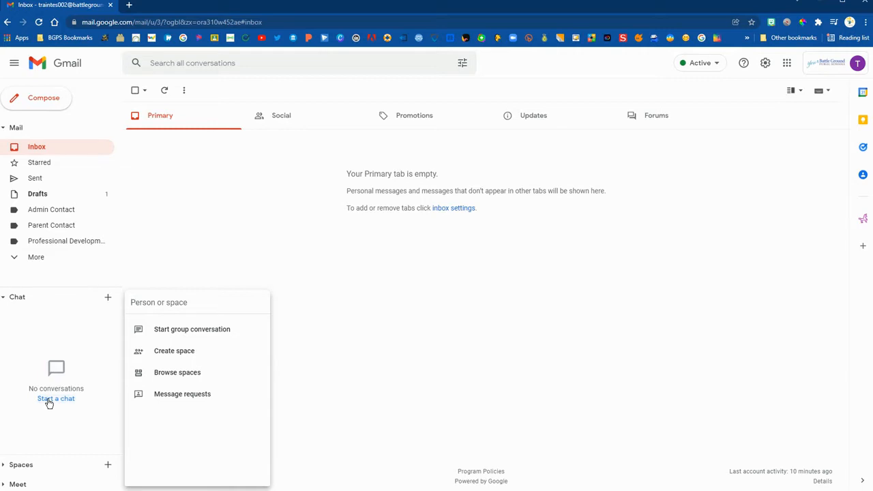
pyautogui.write('t')
pyautogui.write('raintest')
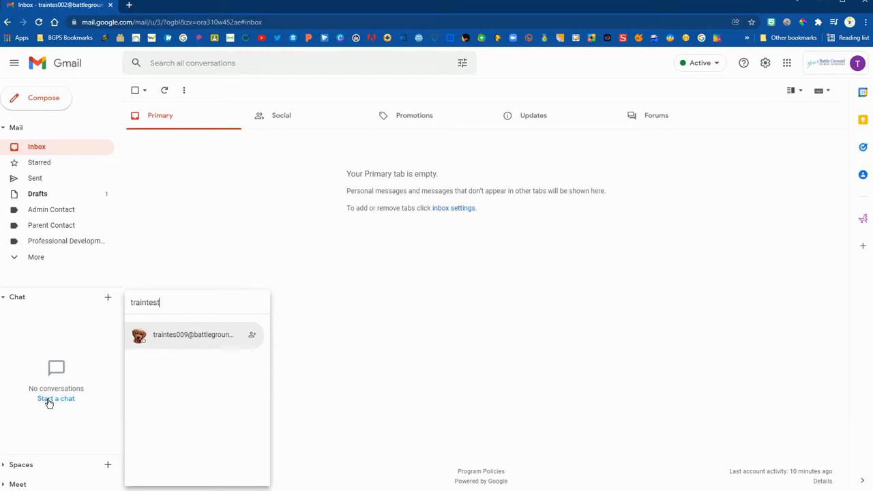
pyautogui.press('BackSpace')
pyautogui.write('1@battlegroundps')
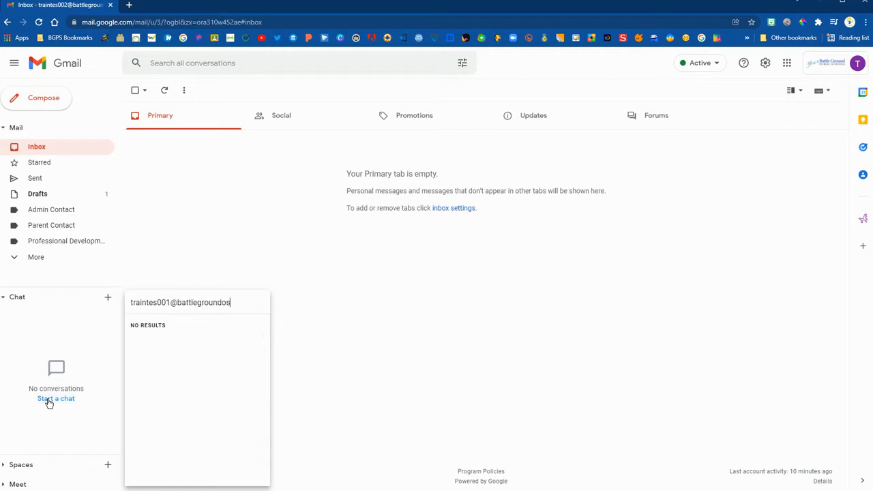
pyautogui.write('org')
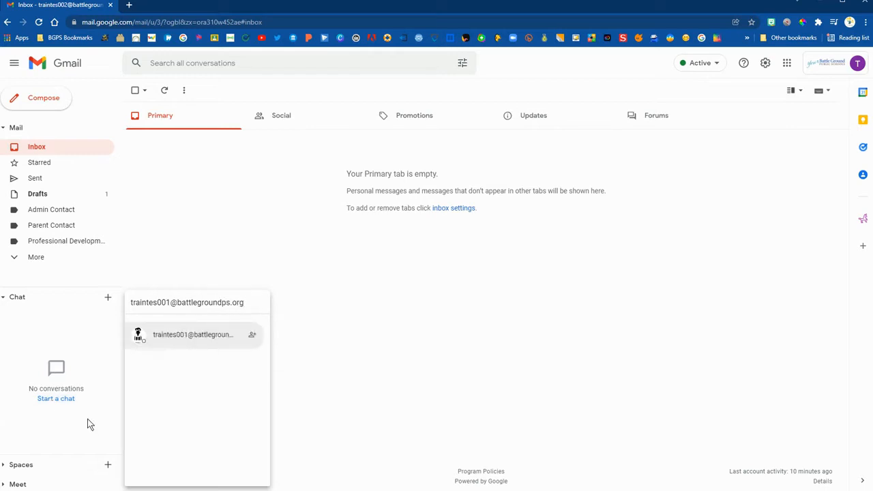
# Choose the matching colleague and send them a short chat message
pyautogui.click(169, 335)
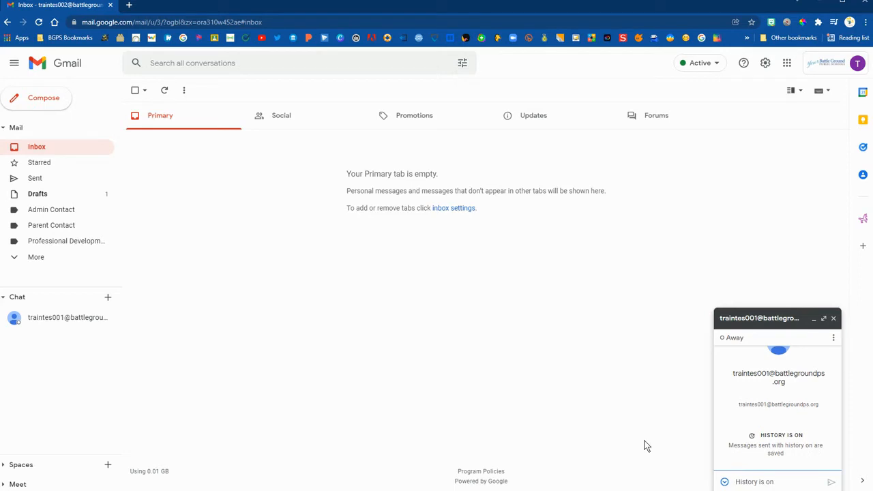
pyautogui.write('Chat message')
pyautogui.press('Return')
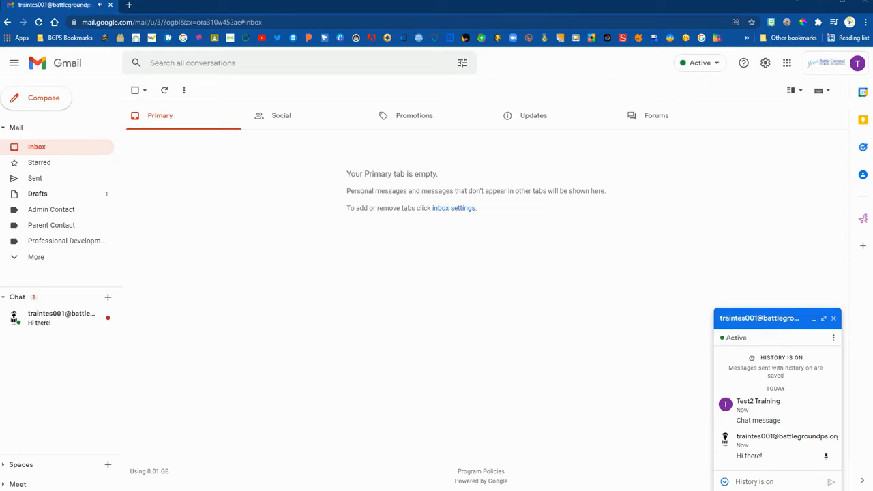
# Review the conversation's options menu, then focus the chat so the reply is marked read
pyautogui.moveTo(777, 446)
pyautogui.click(833, 338)
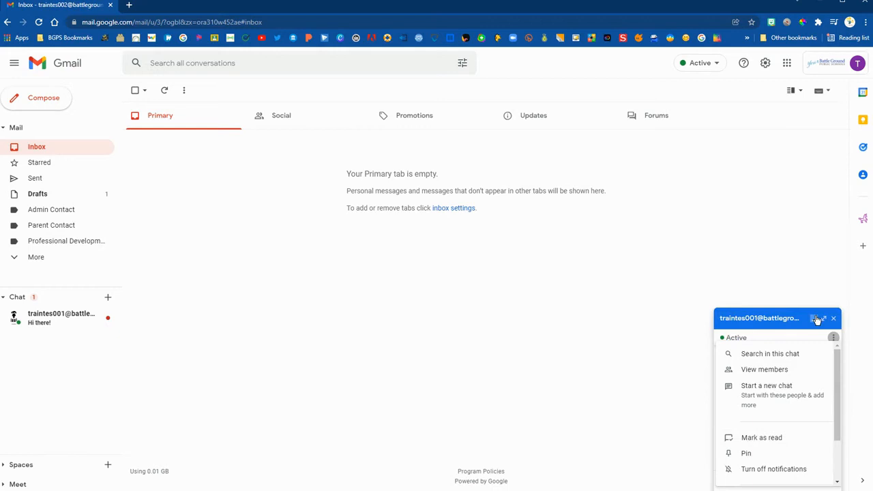
pyautogui.click(834, 339)
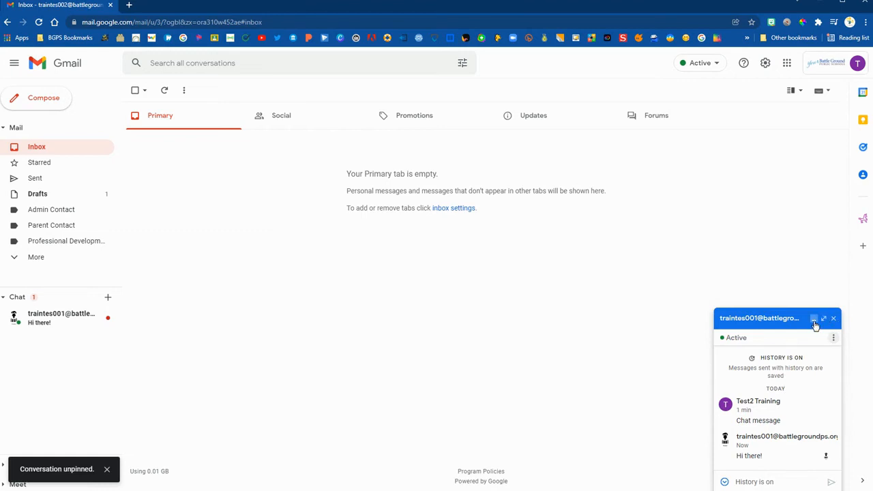
pyautogui.click(806, 414)
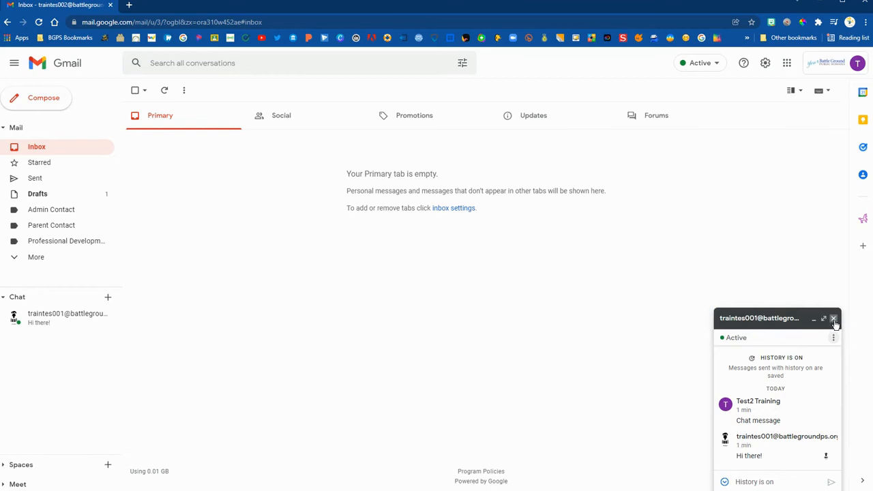
# Close and reopen the colleague's chat, minimize and restore it, then expand it to full page
pyautogui.click(833, 318)
pyautogui.moveTo(60, 317)
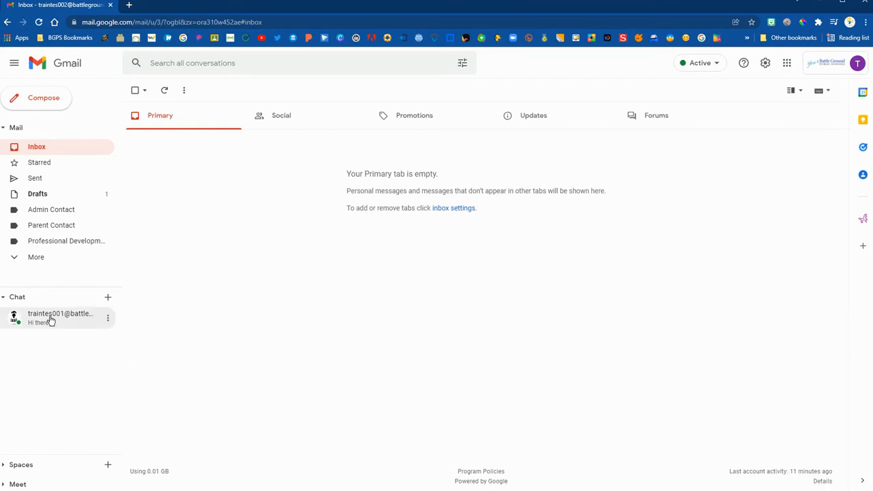
pyautogui.click(49, 318)
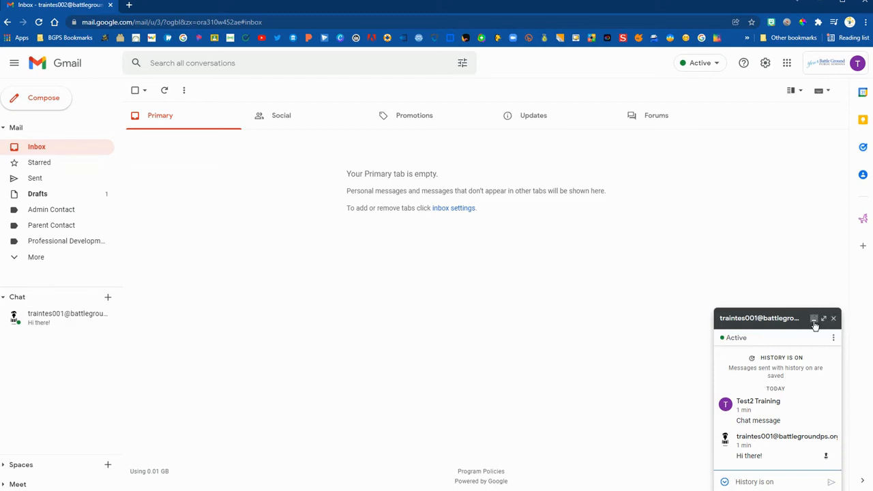
pyautogui.click(814, 319)
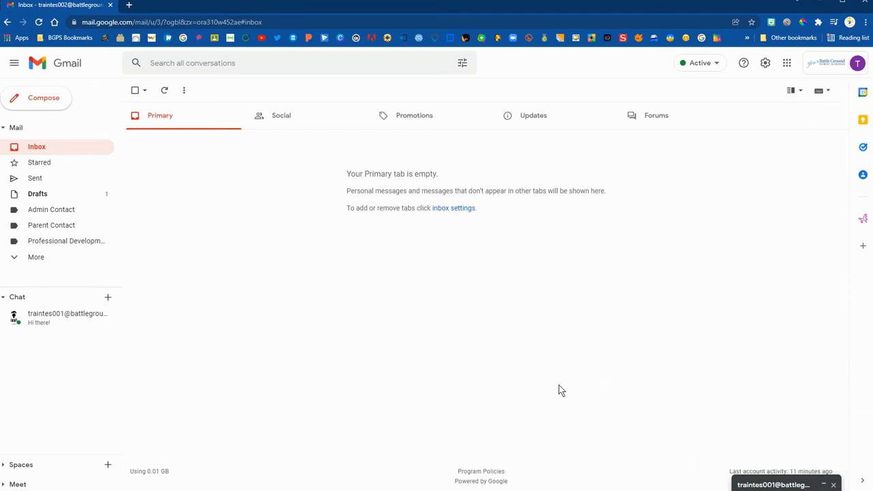
pyautogui.click(777, 484)
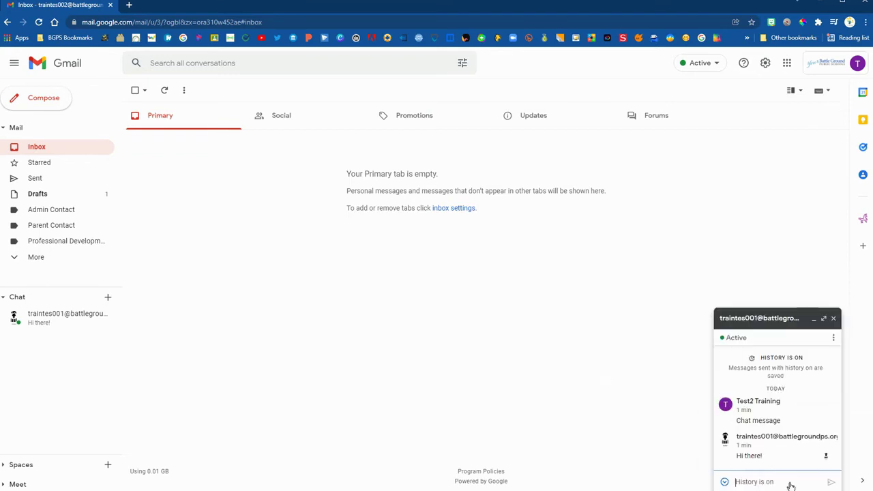
pyautogui.click(823, 320)
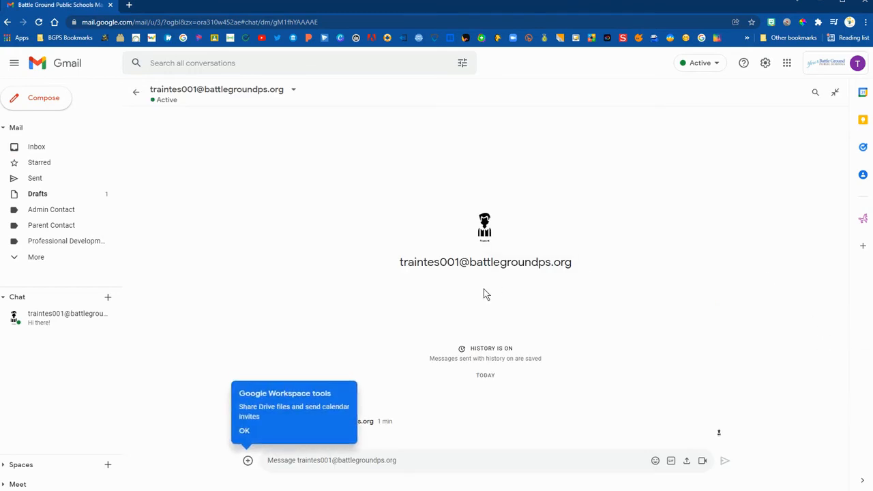
# Dismiss the Workspace tools tip and check the Drive file and Calendar invite add options
pyautogui.click(247, 461)
pyautogui.click(249, 461)
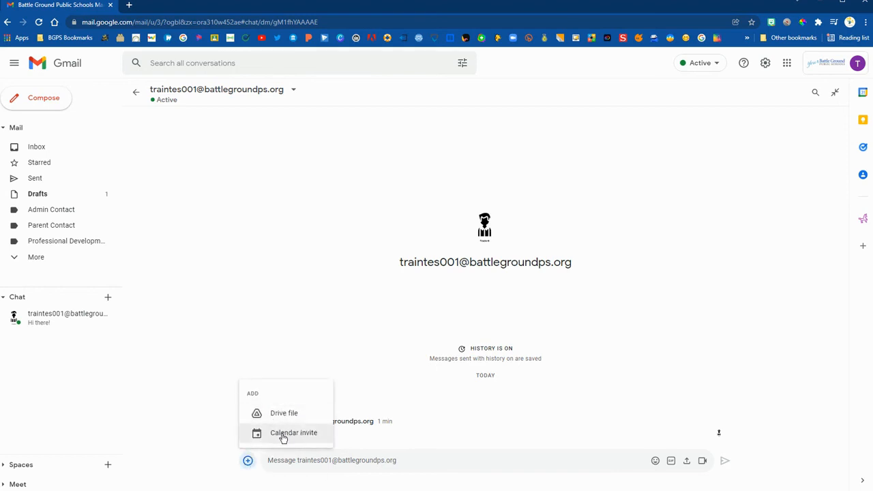
pyautogui.click(330, 464)
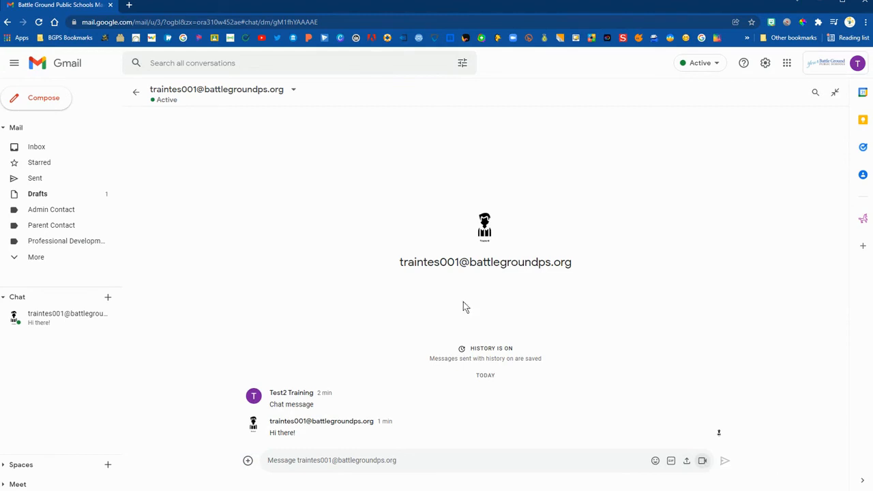
pyautogui.click(136, 91)
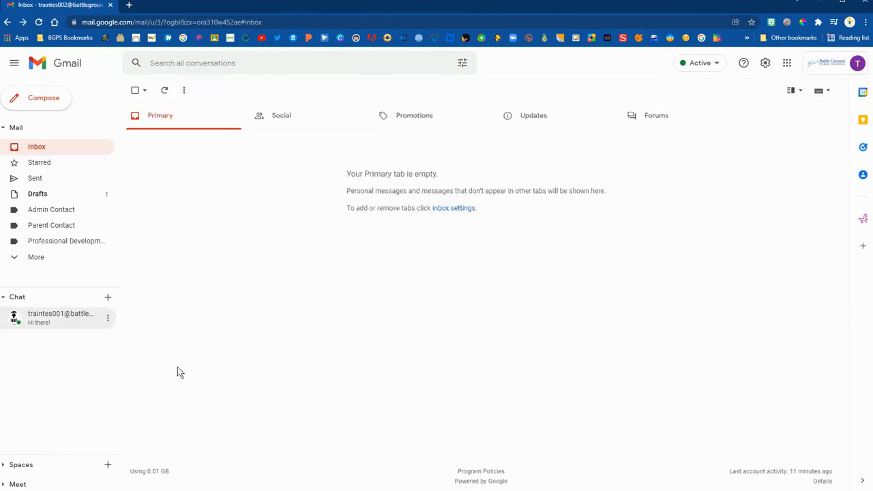
pyautogui.click(67, 318)
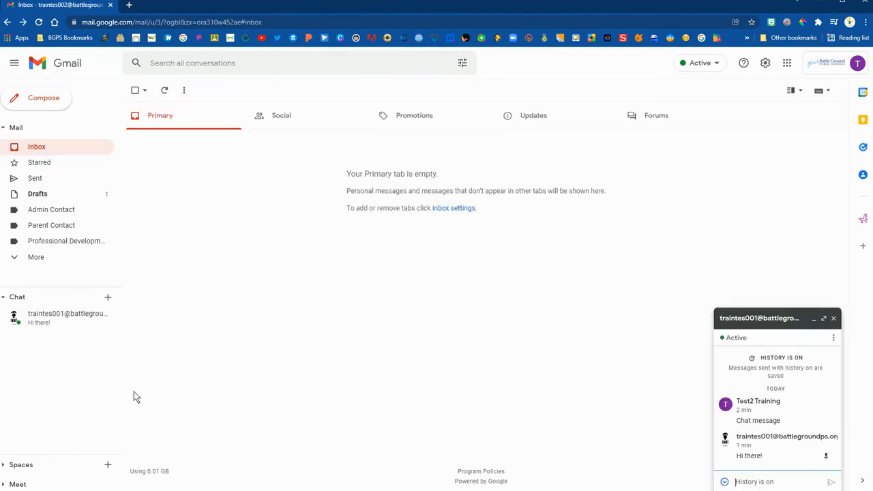
pyautogui.click(725, 483)
pyautogui.click(724, 482)
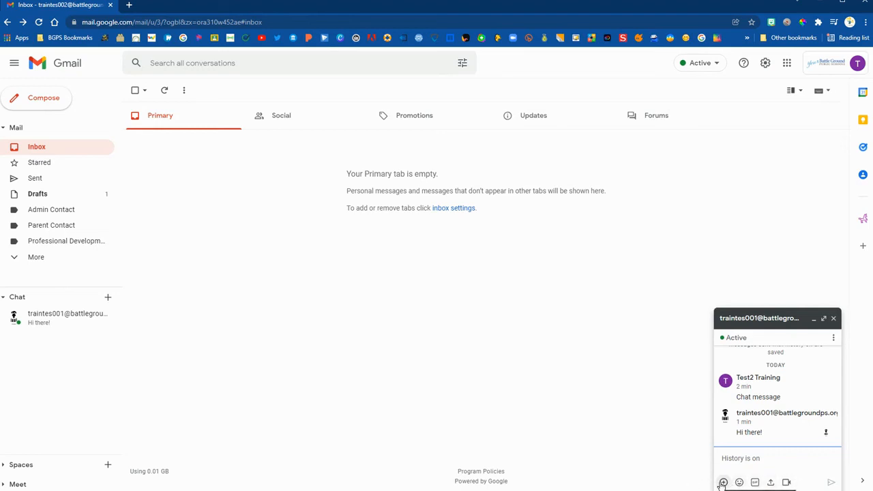
pyautogui.click(722, 482)
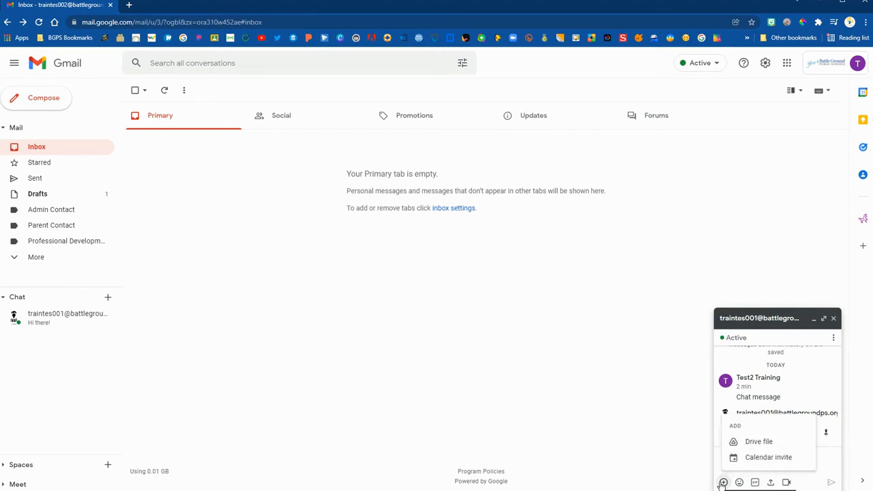
pyautogui.click(723, 483)
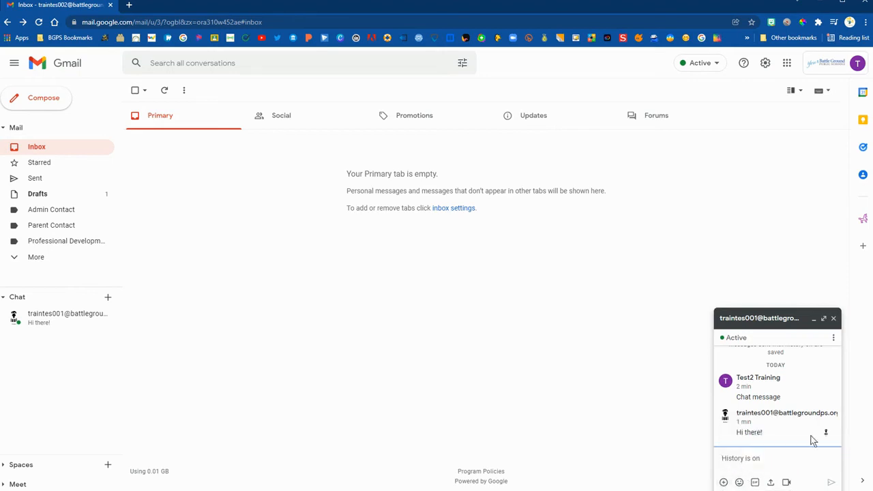
pyautogui.click(833, 318)
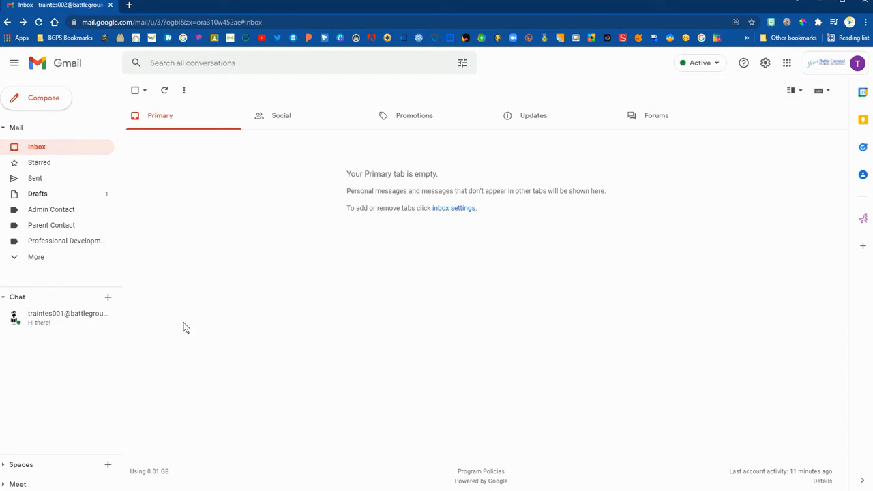
pyautogui.click(108, 318)
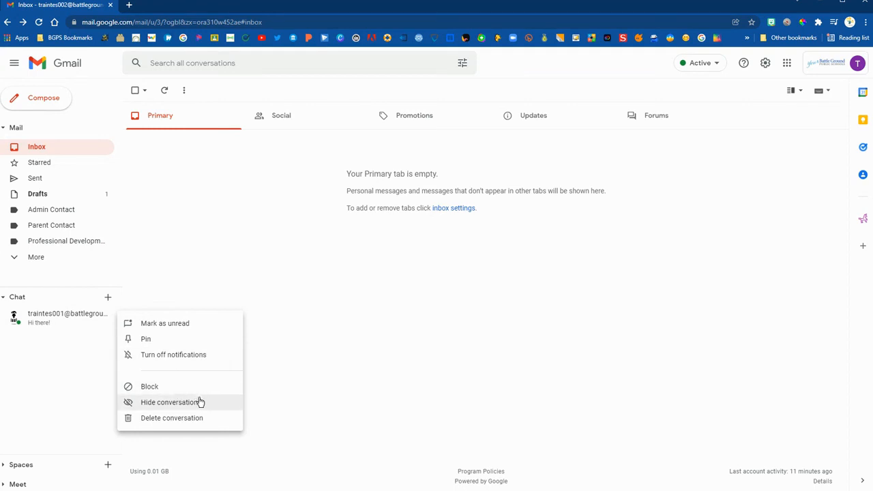
pyautogui.click(266, 386)
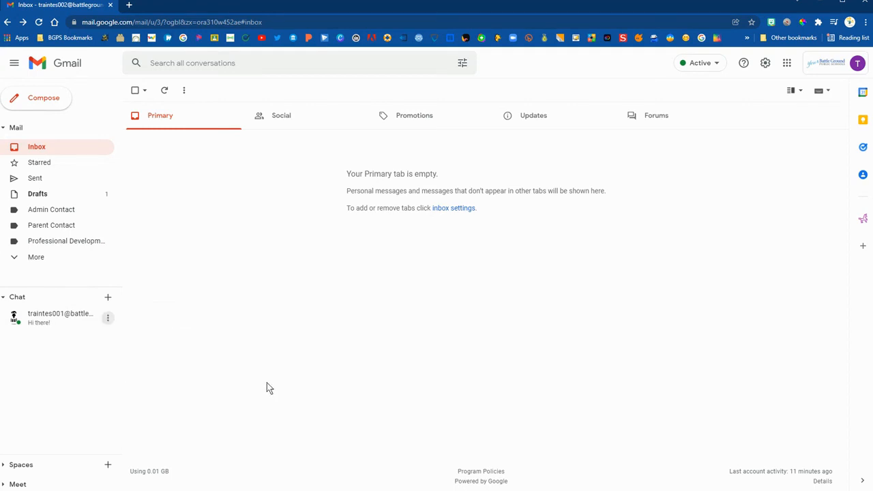